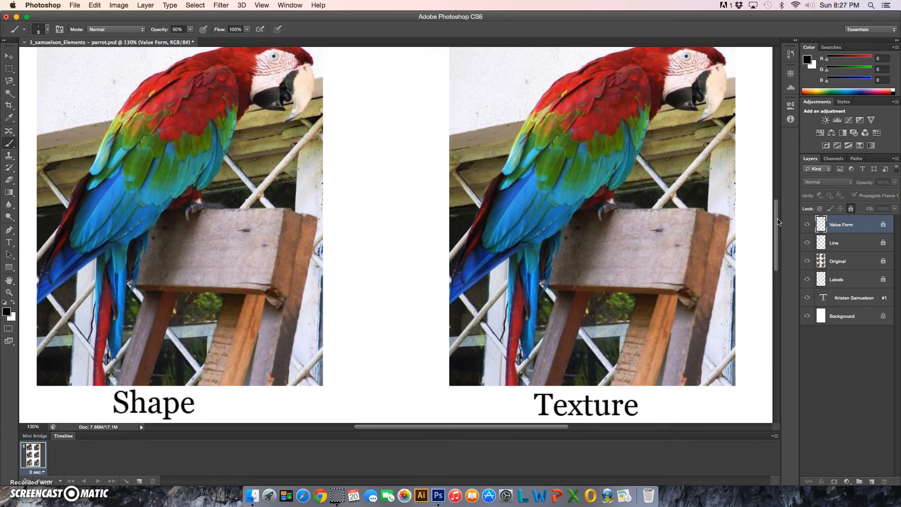
Add a new layer above Value Form and name it Shape
scroll(778, 223, "up", 3)
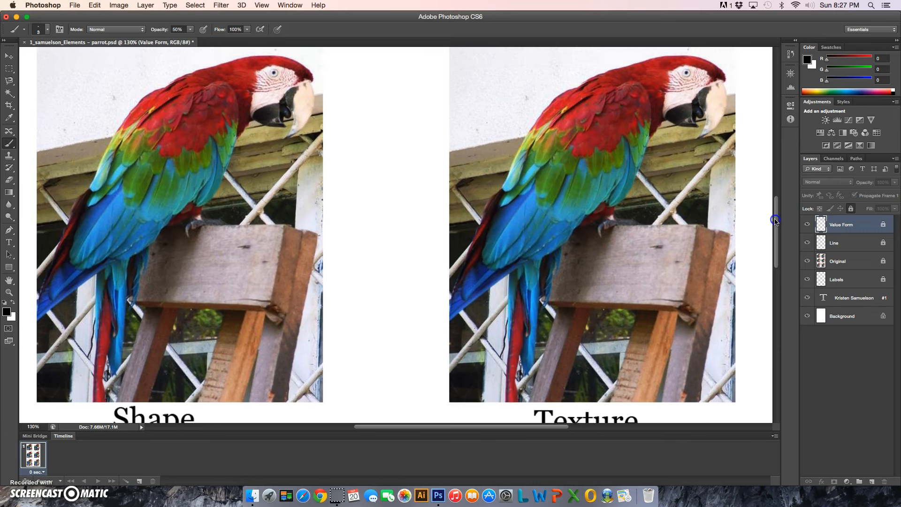
left_click_drag(542, 426, 515, 428)
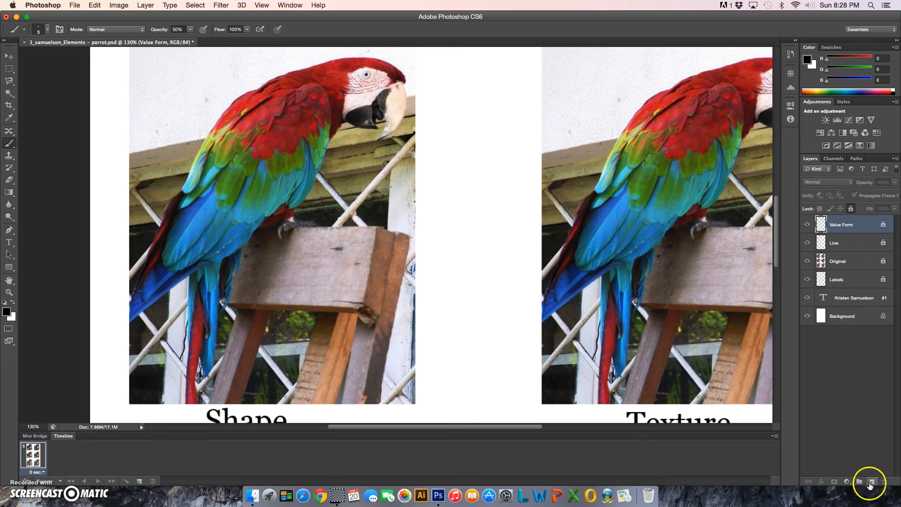
left_click(869, 483)
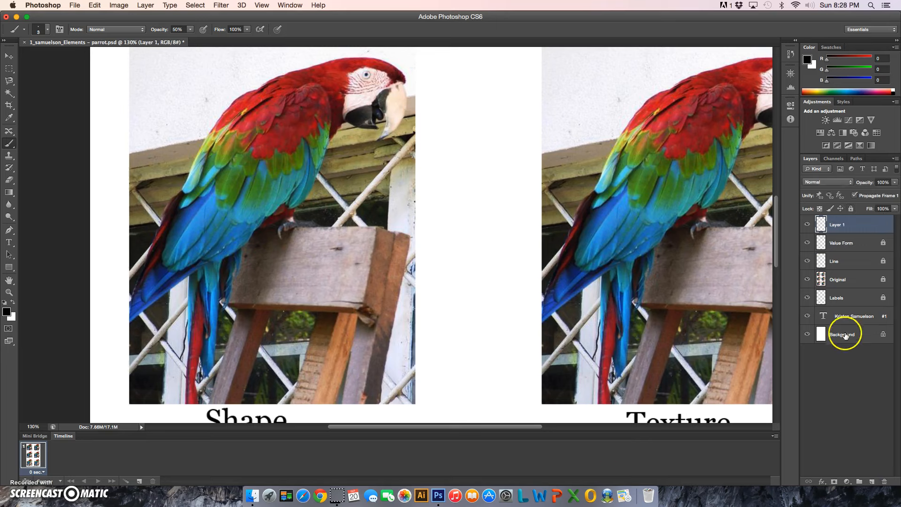
double_click(840, 225)
type("shape")
key("BackSpace")
key("BackSpace")
key("BackSpace")
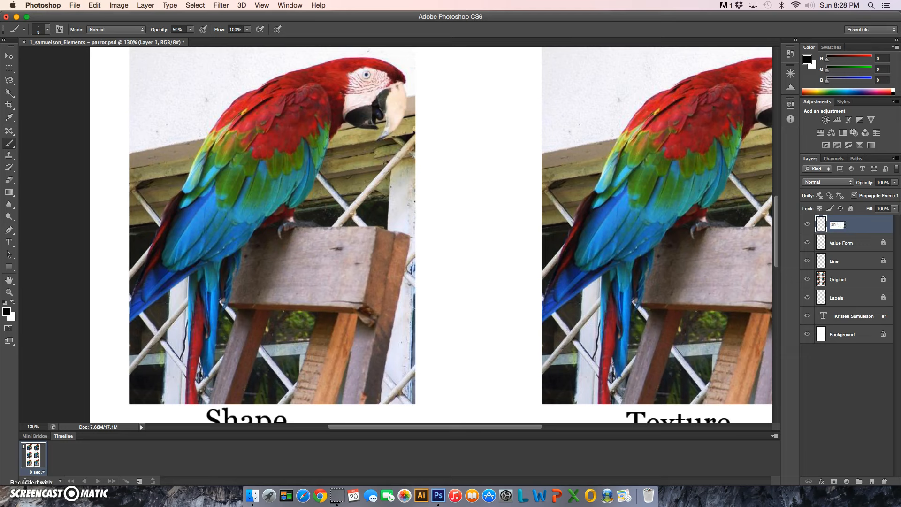
type("Shape")
key("Return")
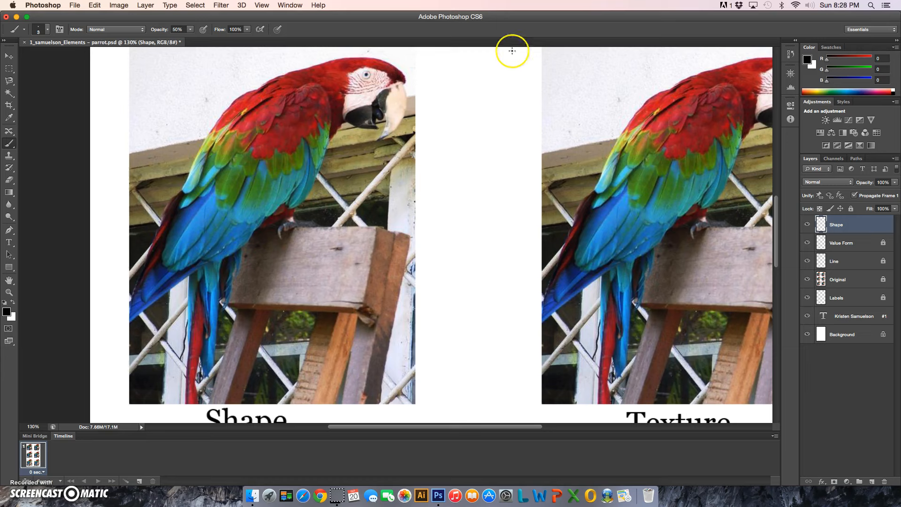
Set the brush opacity to 100%
left_click(47, 30)
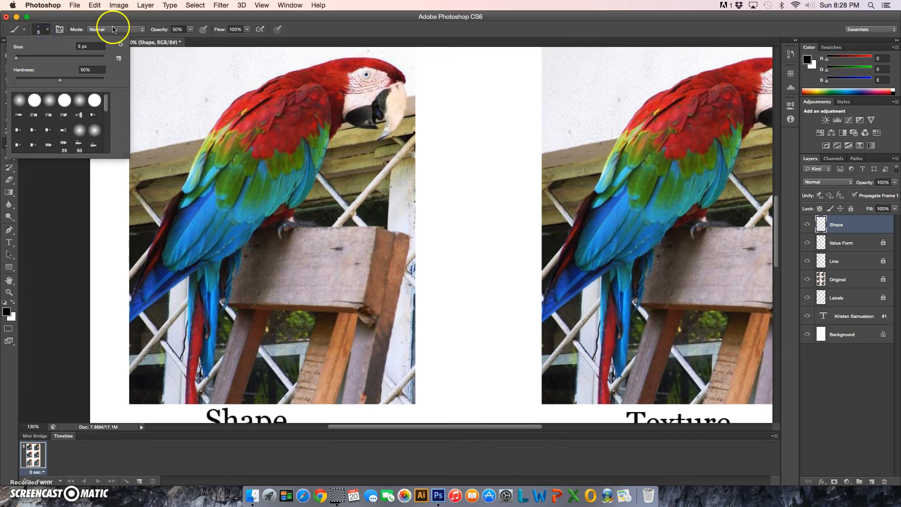
left_click(185, 18)
left_click(178, 29)
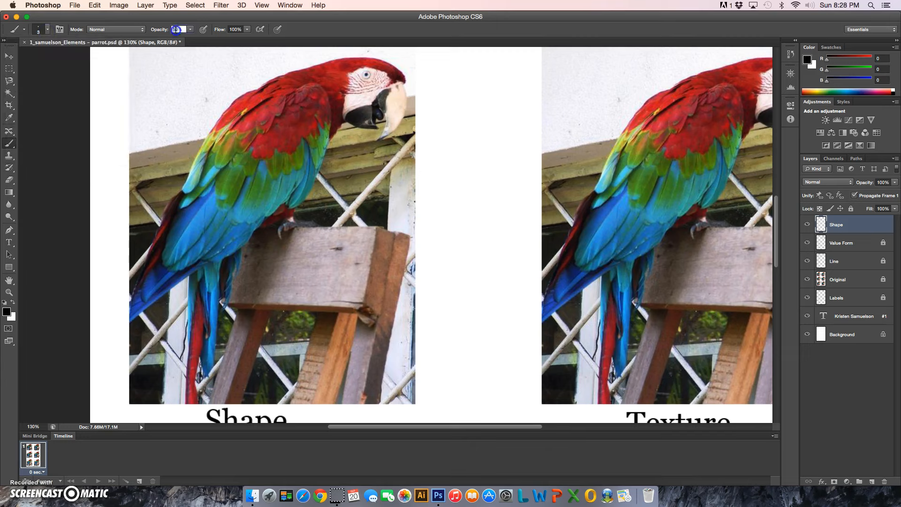
type("10")
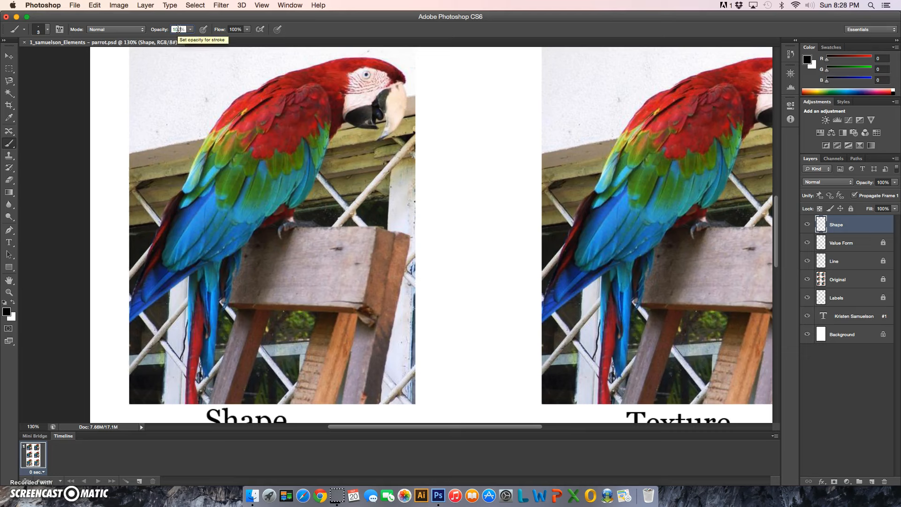
key("Return")
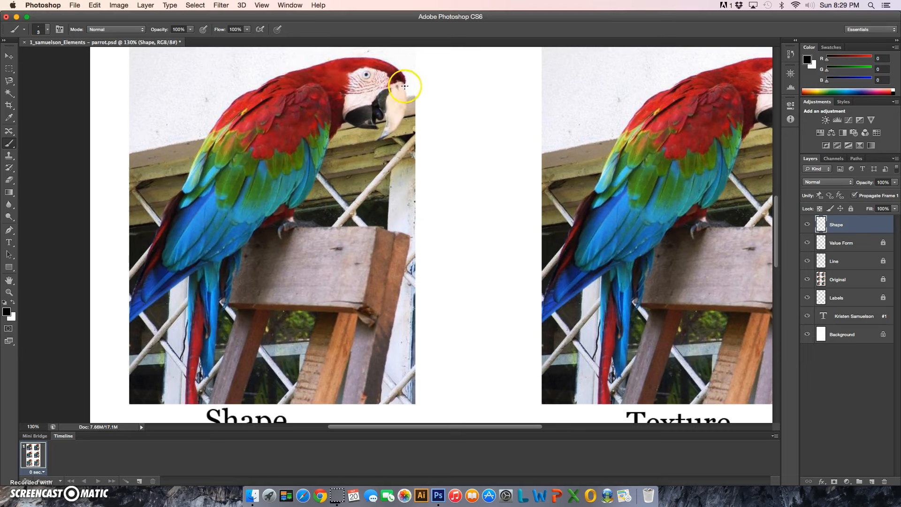
Brush rough outline shapes around the head, body and tail of the parrot in the picture labelled Shape
mouse_move(402, 84)
left_mouse_down()
mouse_move(396, 69)
mouse_move(344, 60)
mouse_move(328, 86)
mouse_move(333, 112)
mouse_move(378, 130)
mouse_move(402, 104)
mouse_move(401, 70)
left_mouse_up()
key("super+z")
mouse_move(406, 82)
left_mouse_down()
mouse_move(373, 59)
mouse_move(352, 66)
mouse_move(343, 98)
mouse_move(351, 124)
mouse_move(378, 132)
mouse_move(394, 123)
mouse_move(401, 65)
left_mouse_up()
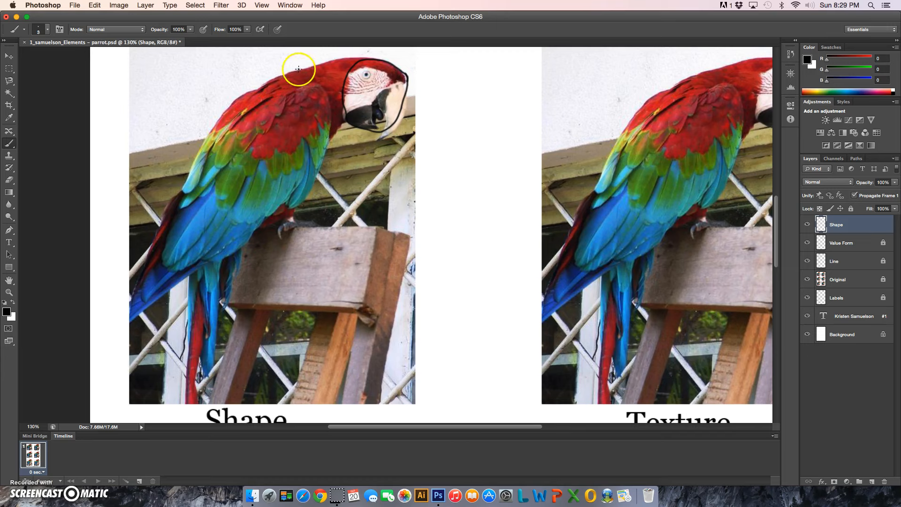
mouse_move(296, 71)
left_mouse_down()
mouse_move(258, 83)
mouse_move(214, 123)
mouse_move(178, 209)
mouse_move(175, 241)
mouse_move(188, 257)
mouse_move(211, 263)
mouse_move(234, 253)
mouse_move(305, 192)
mouse_move(324, 152)
mouse_move(325, 103)
mouse_move(305, 76)
mouse_move(284, 73)
left_mouse_up()
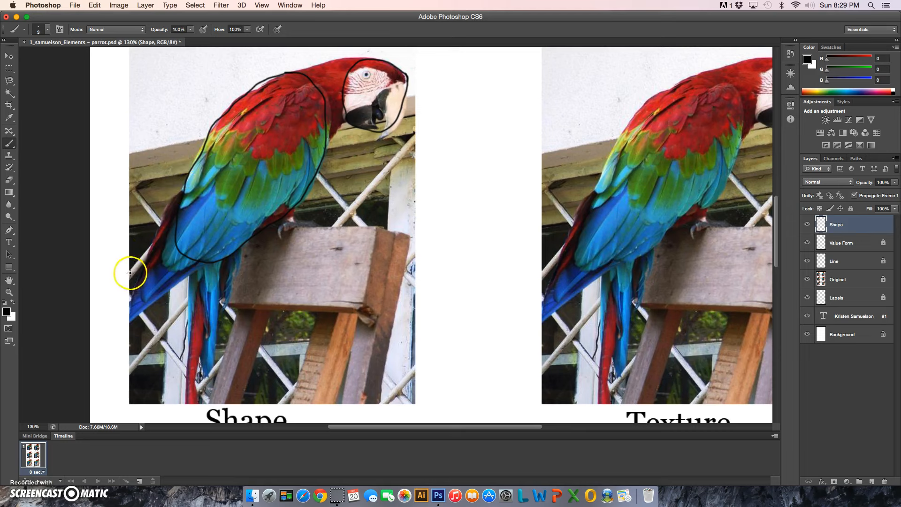
mouse_move(130, 270)
left_mouse_down()
mouse_move(130, 321)
mouse_move(211, 253)
mouse_move(204, 222)
mouse_move(169, 200)
mouse_move(125, 271)
left_mouse_up()
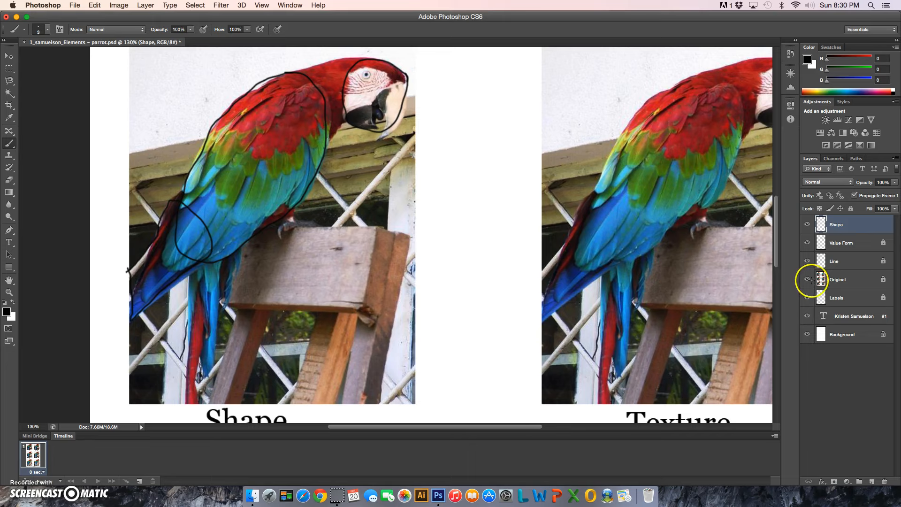
Hide and show the Original layer to examine the parrot's sketched shapes without the photo
left_click(807, 279)
left_click(807, 279)
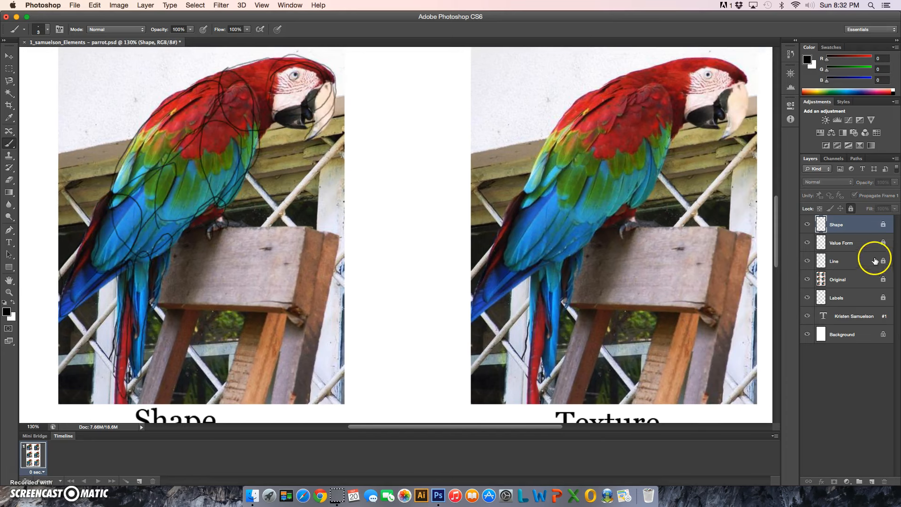
left_click(808, 280)
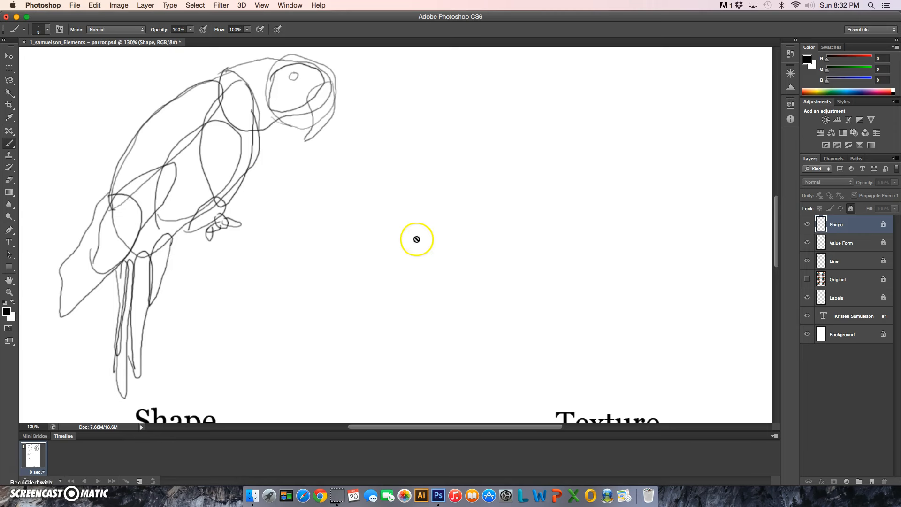
left_click(806, 280)
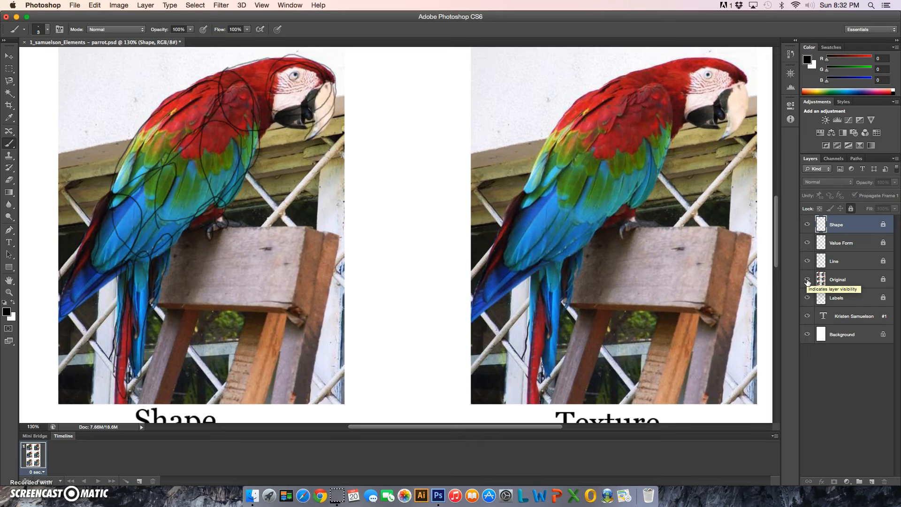
left_click(807, 280)
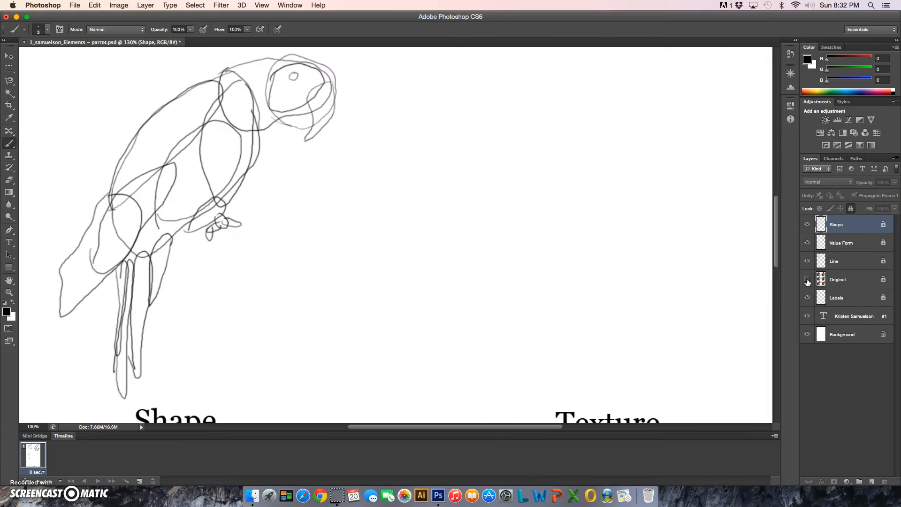
left_click(807, 280)
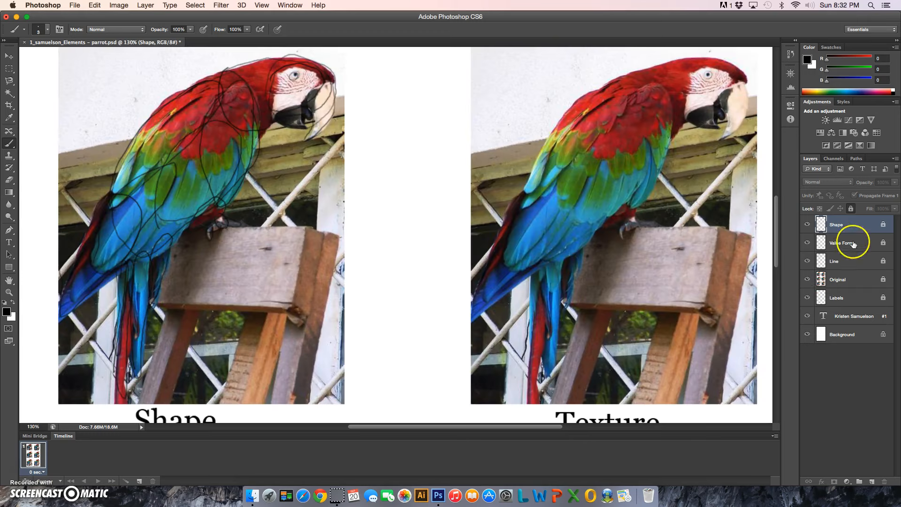
Unlock the Shape layer and trace the upper and right edges of the chair's front board in the Shape picture
left_click(850, 208)
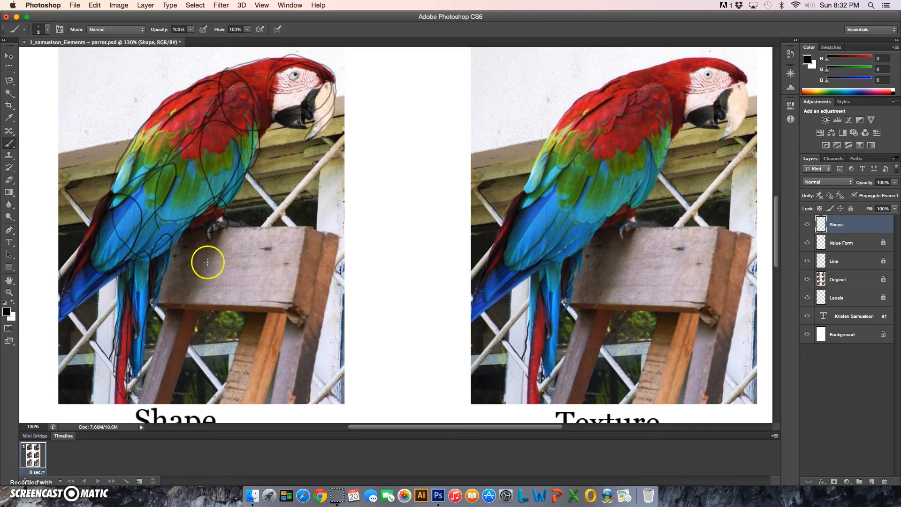
right_click(229, 223)
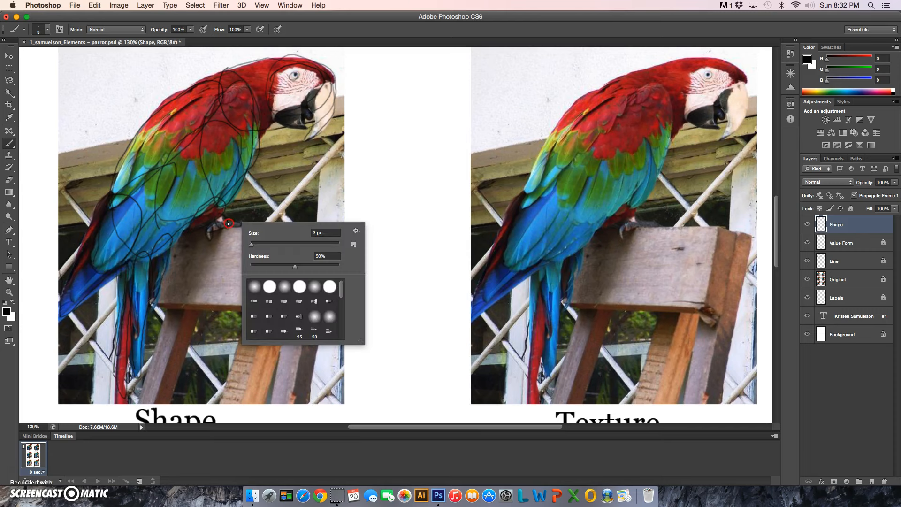
left_click(385, 196)
left_click(351, 268)
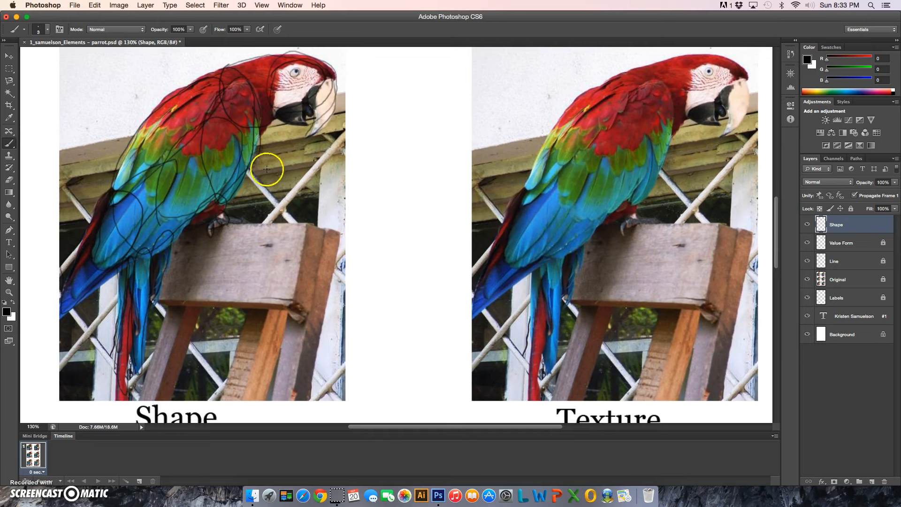
left_click(226, 223)
left_click_drag(306, 223, 291, 307)
Try a brush stroke along the lower edge of the chair's front board and step back to before it in the history
left_click_drag(161, 301, 284, 297)
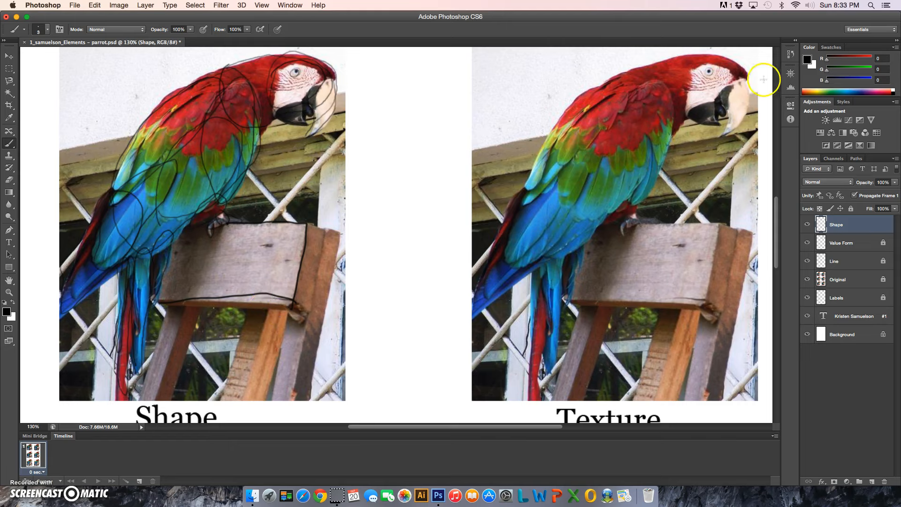
left_click(790, 54)
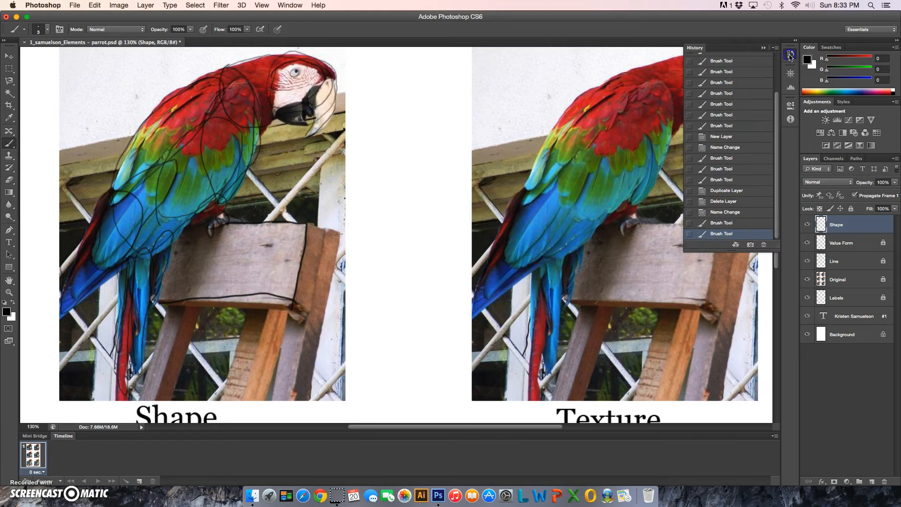
left_click(745, 222)
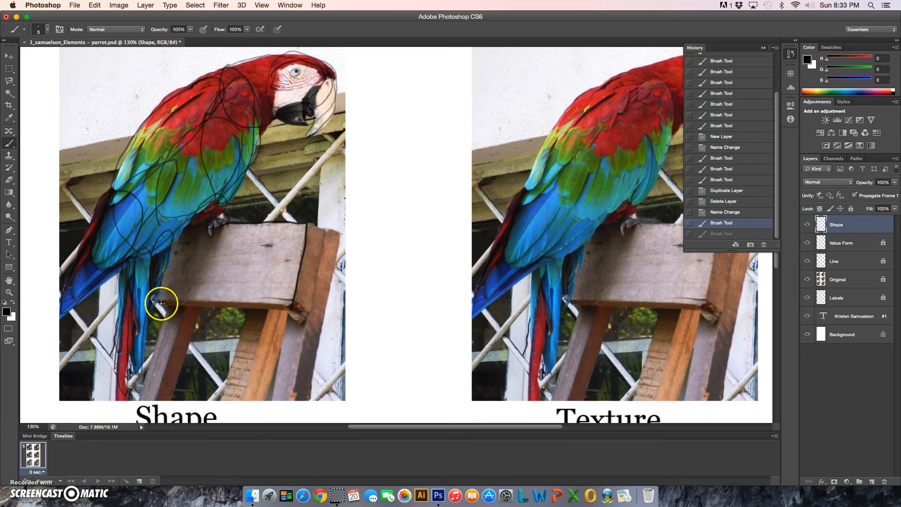
Close the outline of the chair's front board by brushing along its lower and left edges up to the parrot's foot
left_click_drag(199, 297, 295, 306)
mouse_move(169, 292)
left_mouse_down()
mouse_move(161, 301)
mouse_move(165, 271)
left_mouse_up()
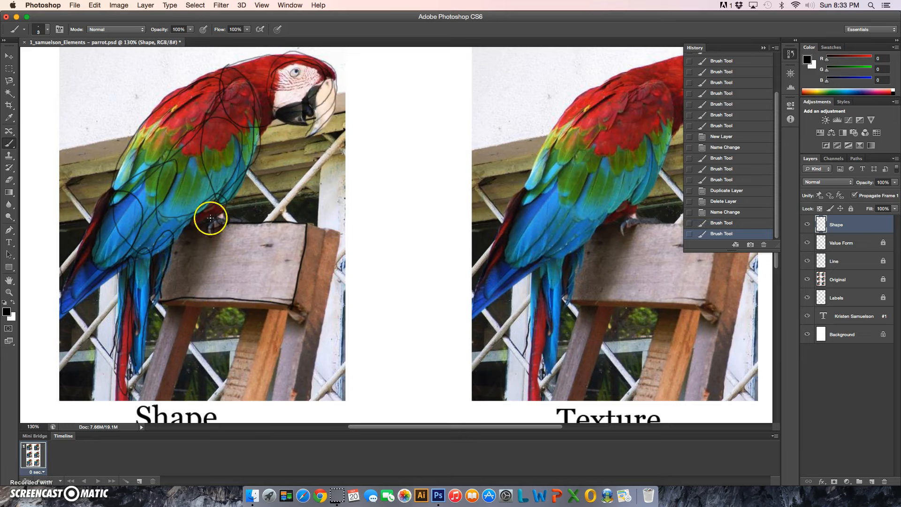
left_click_drag(228, 224, 172, 250)
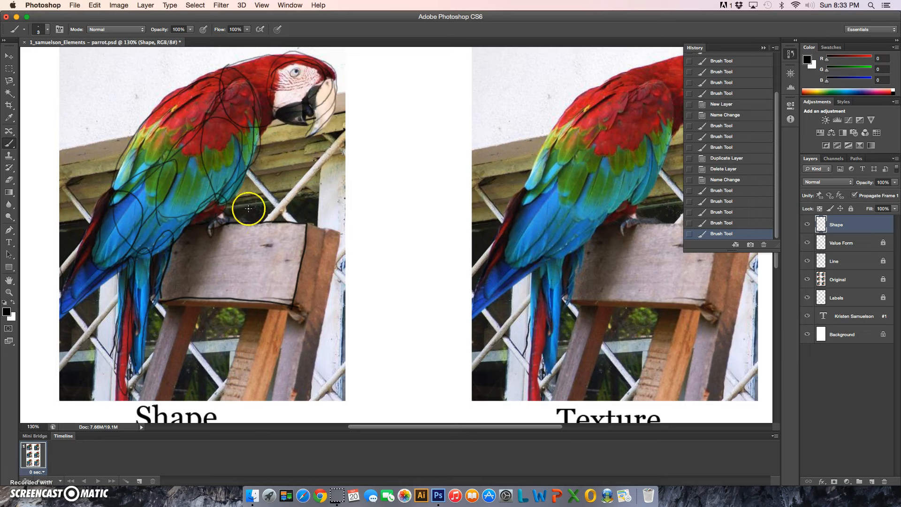
Trace the chair's right side post and the legs beneath the front board with the brush
mouse_move(311, 224)
left_mouse_down()
mouse_move(313, 309)
mouse_move(292, 305)
mouse_move(327, 231)
mouse_move(339, 234)
mouse_move(309, 408)
mouse_move(291, 399)
mouse_move(309, 403)
mouse_move(291, 392)
mouse_move(298, 360)
left_mouse_up()
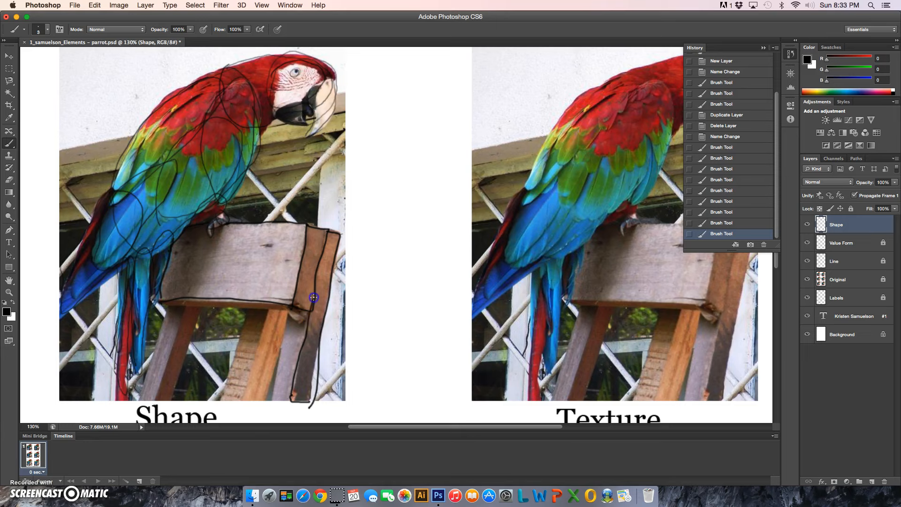
left_click_drag(272, 399, 289, 318)
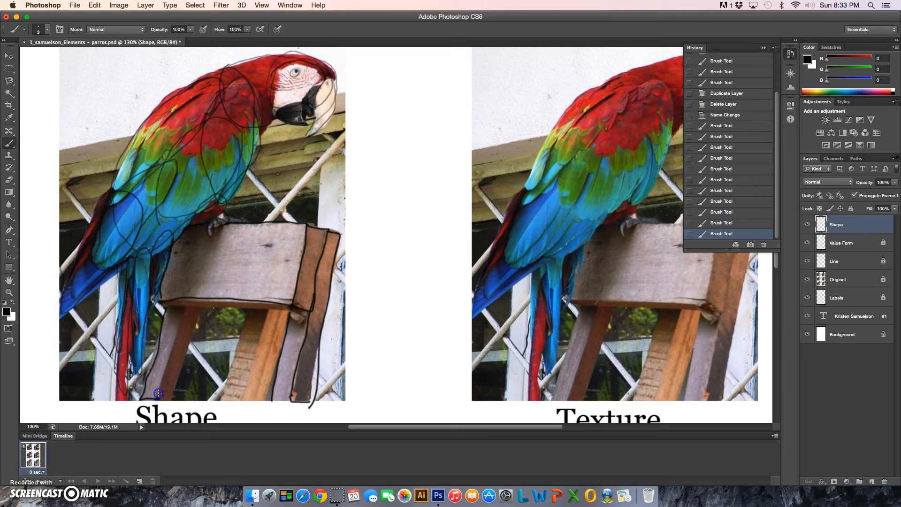
left_click_drag(169, 309, 196, 306)
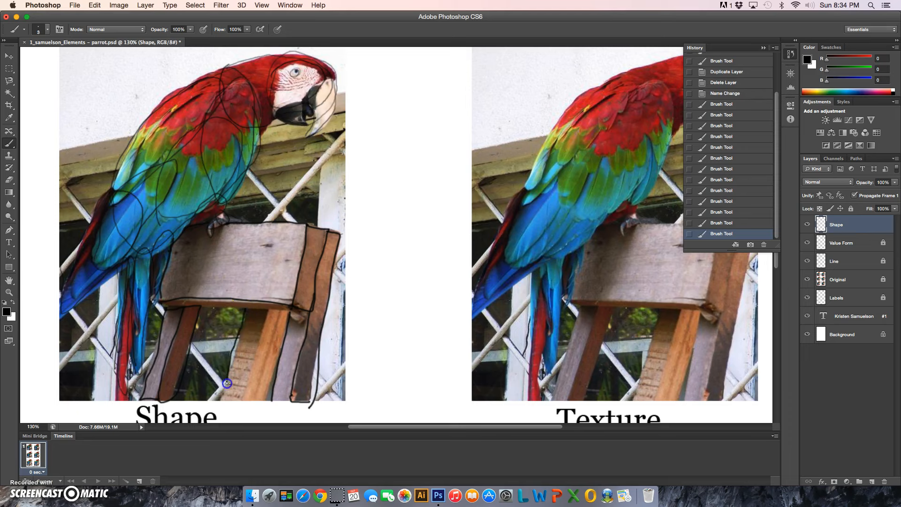
left_click_drag(226, 400, 245, 400)
left_click_drag(280, 349, 290, 310)
left_click_drag(262, 340, 242, 403)
left_click(209, 312)
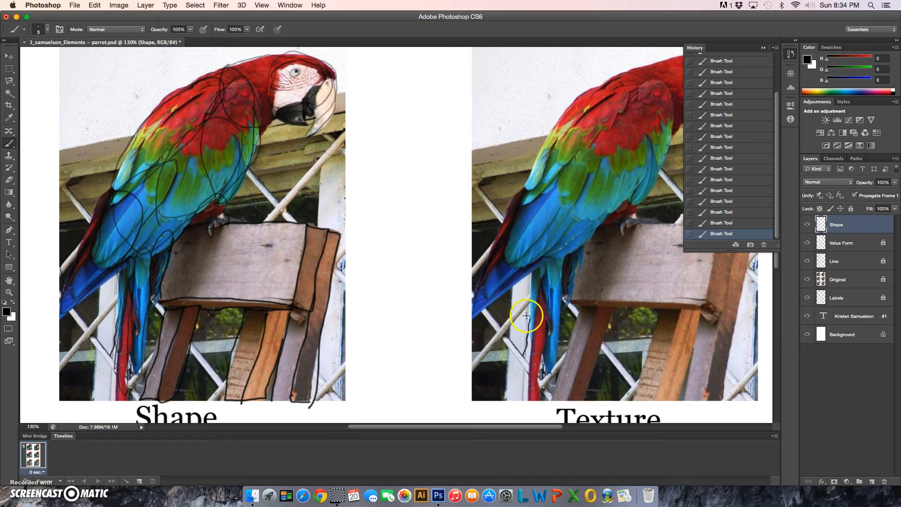
Check the sketch with the Original layer hidden, show that layer again, and lock the Shape layer
left_click(807, 279)
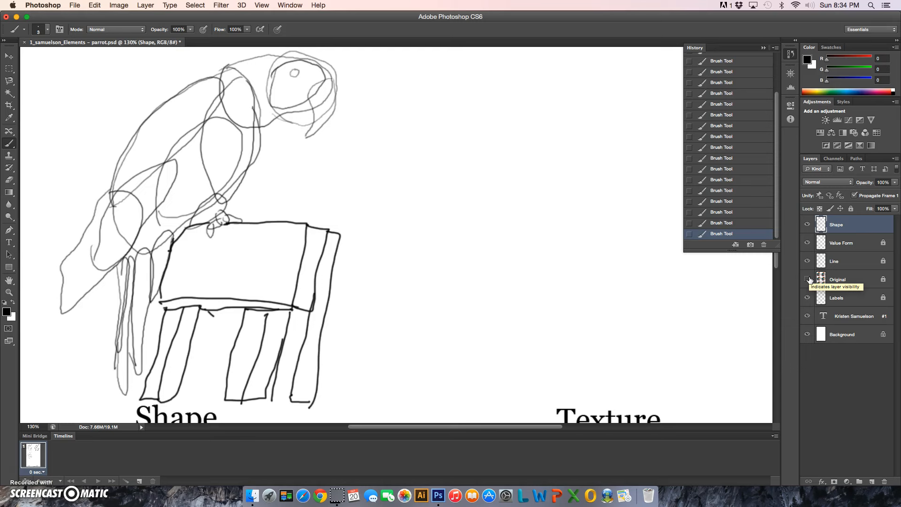
left_click(807, 279)
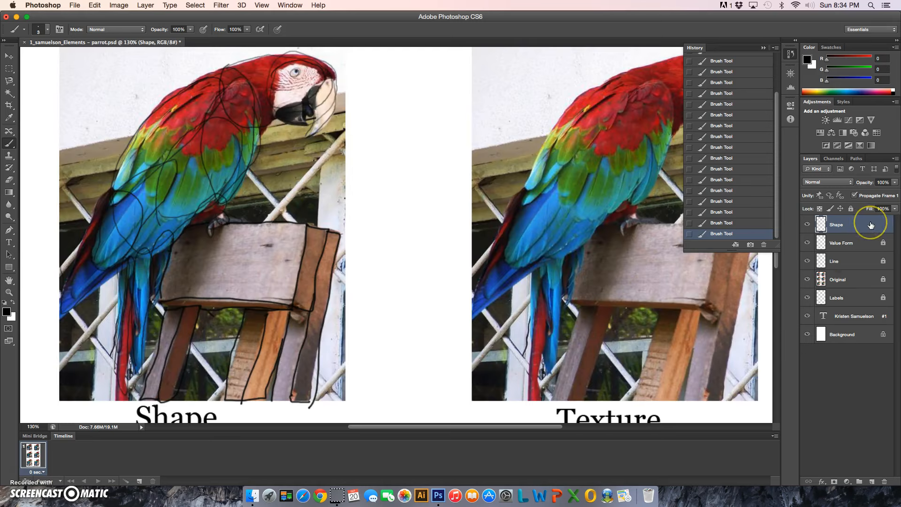
left_click(850, 209)
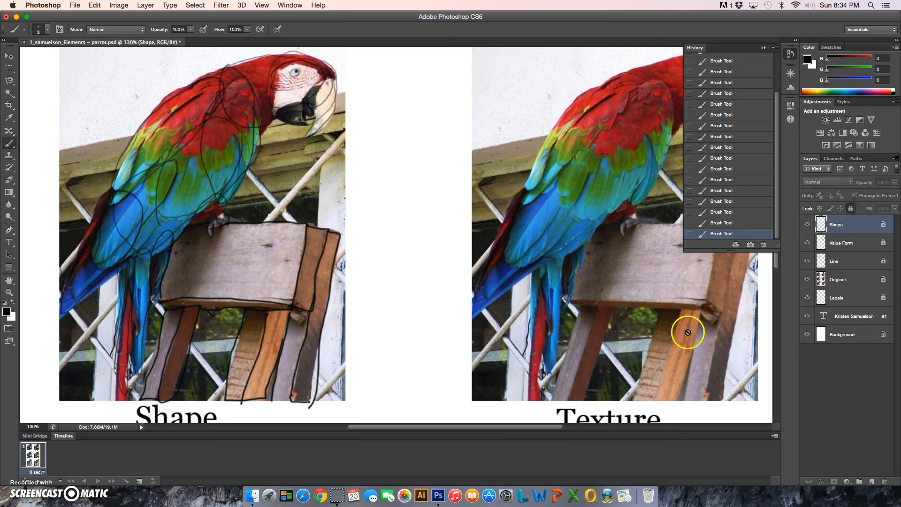